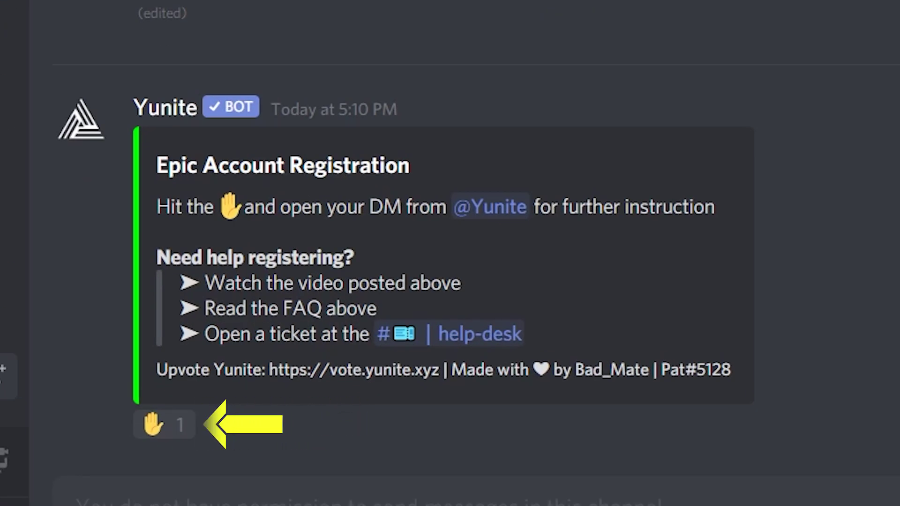
- Add the ✋ reaction to Yunite's Epic Account Registration message in #link-epic
left_click(165, 424)
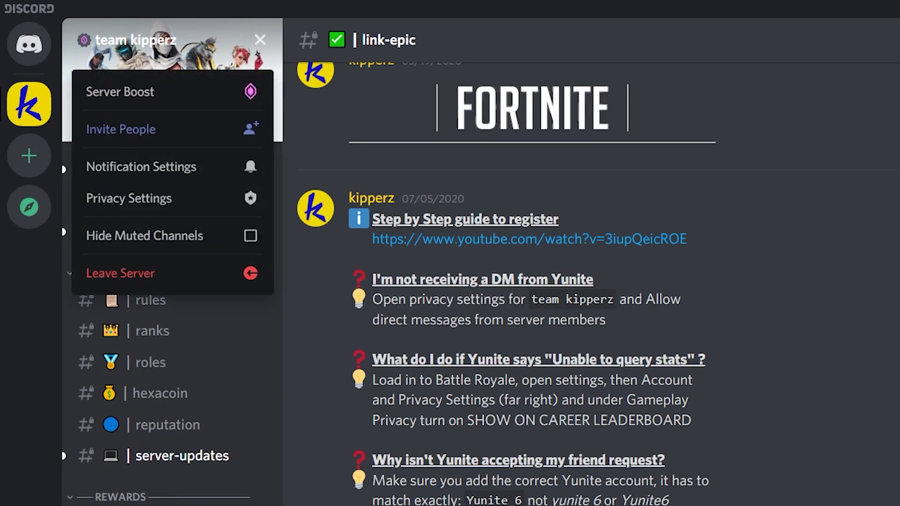
- Turn on 'Allow direct messages from server members' in team kipperz Privacy Settings
left_click(129, 198)
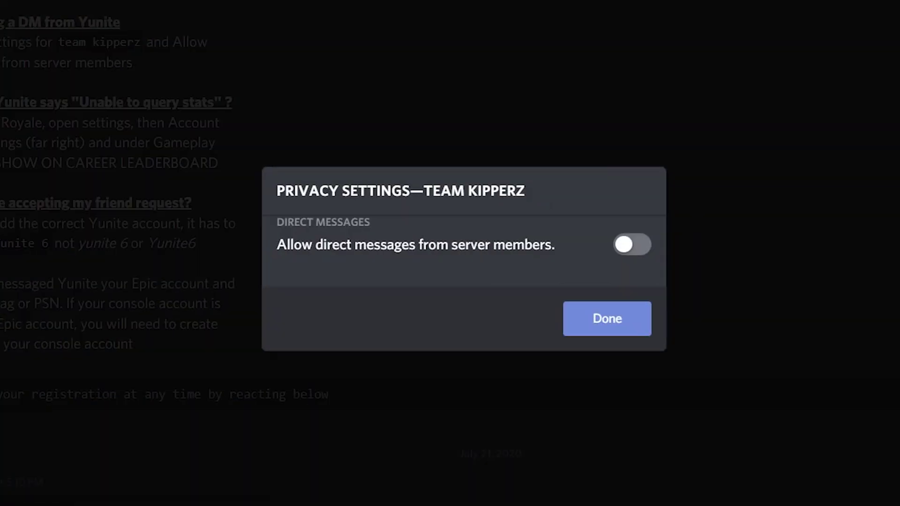
left_click(632, 244)
left_click(607, 319)
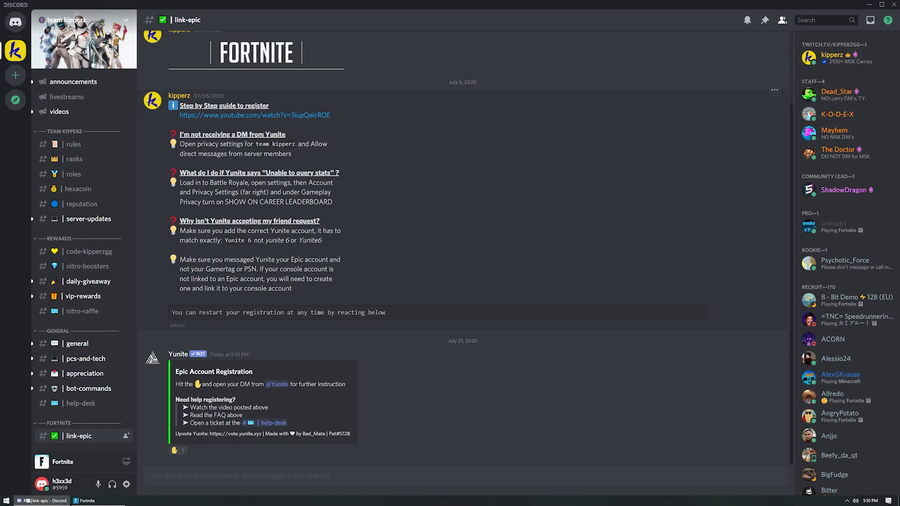
- React with ✋ again and view Yunite's DM asking for the Epic account name
left_click(176, 450)
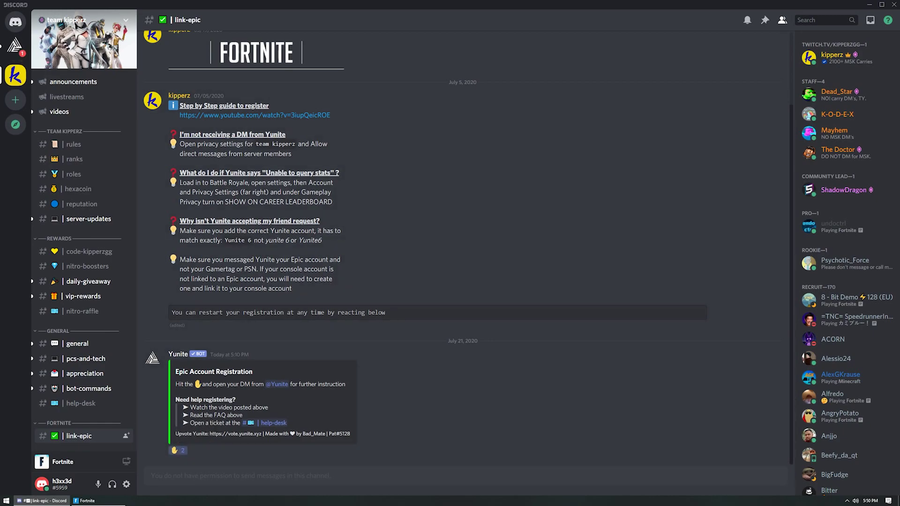
left_click(15, 45)
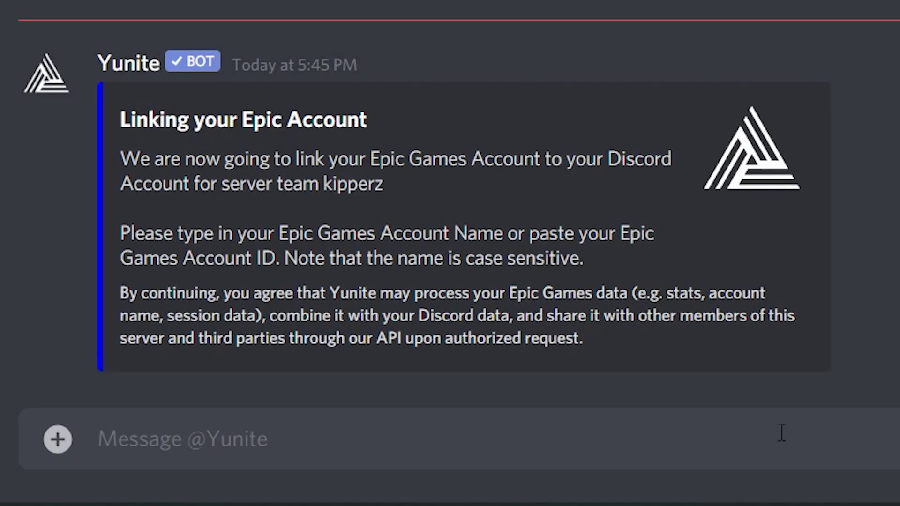
- Send the Epic account name to Yunite and pick the PC / Windows platform reaction
type("h3xx3d")
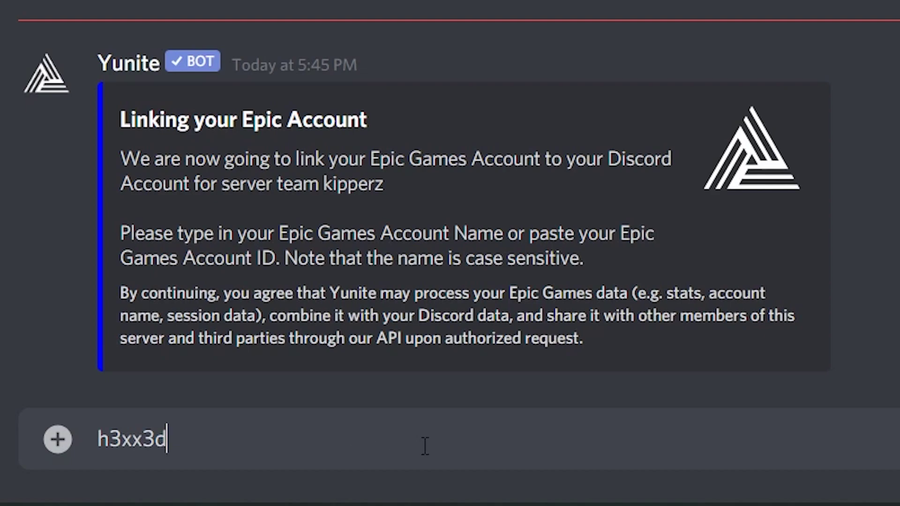
key("Return")
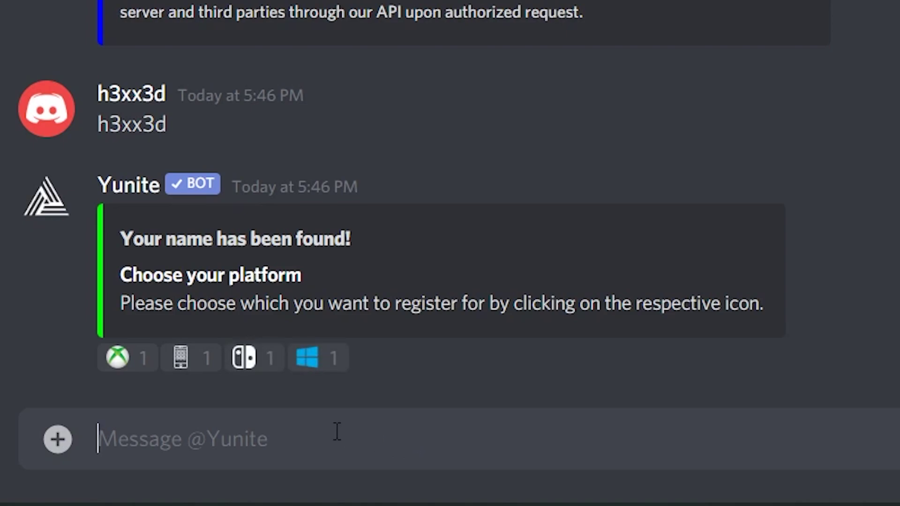
left_click(312, 360)
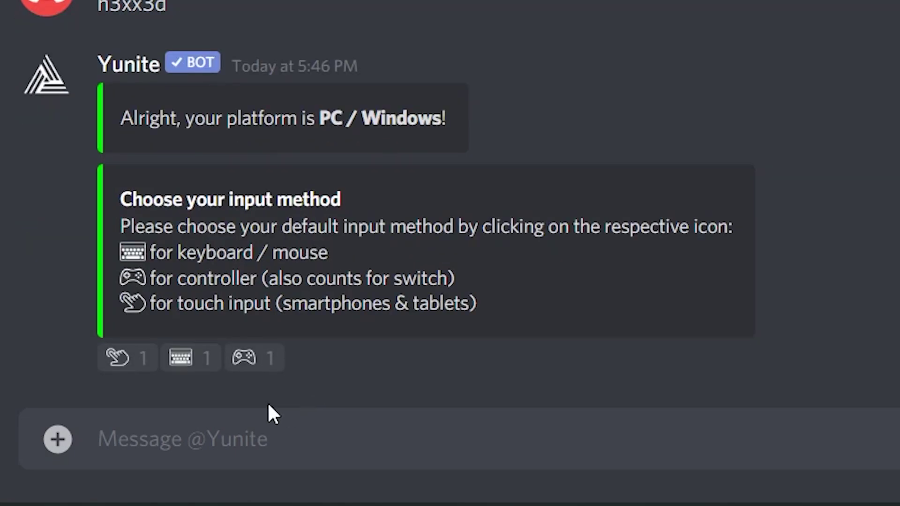
- Pick the keyboard and mouse reaction on Yunite's 'Choose your input method' message
left_click(179, 360)
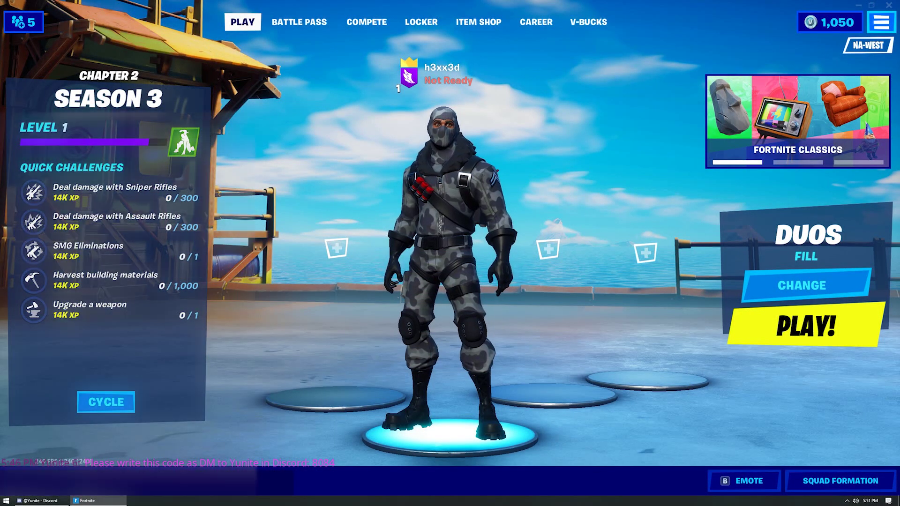
- Switch Show on Career Leaderboard to ON under Account and Privacy settings and apply
key("Escape")
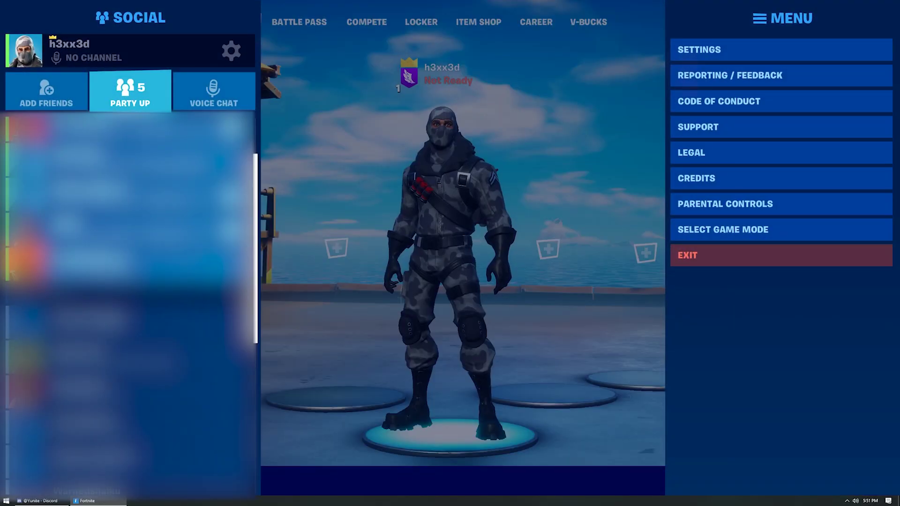
left_click(781, 50)
left_click(662, 18)
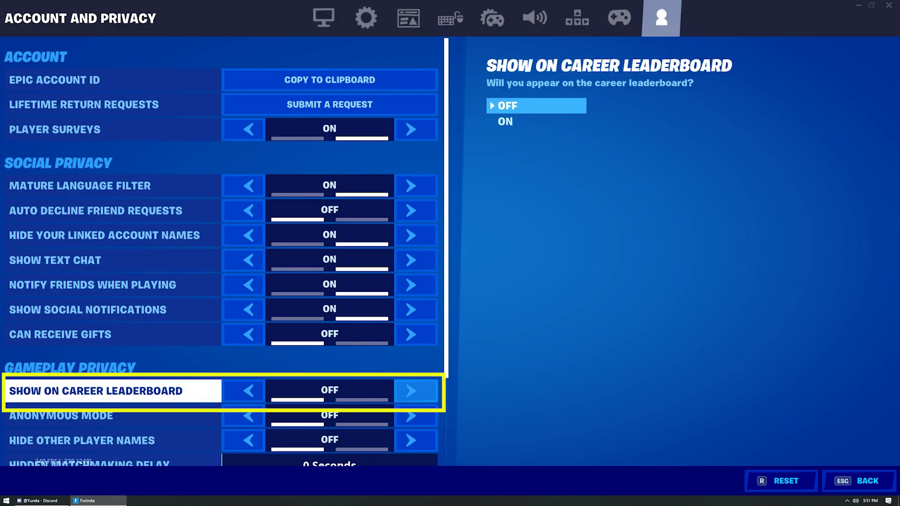
left_click(411, 391)
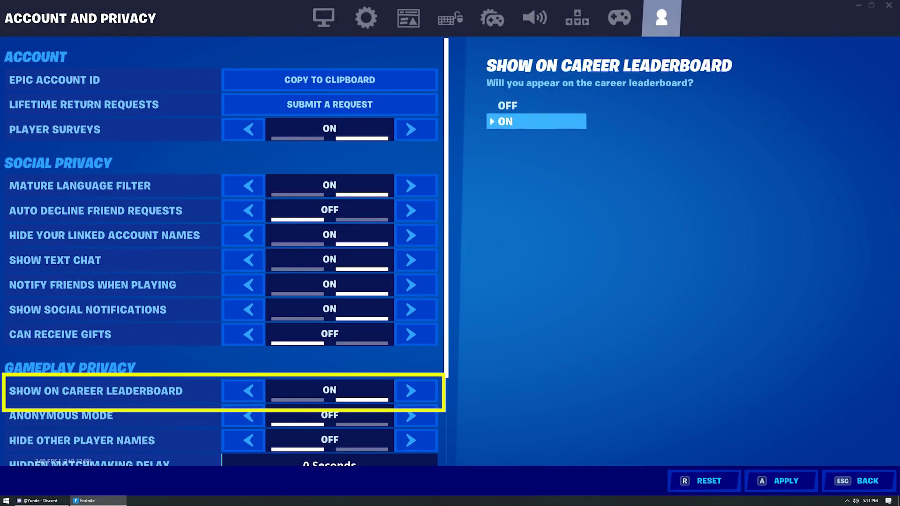
left_click(781, 481)
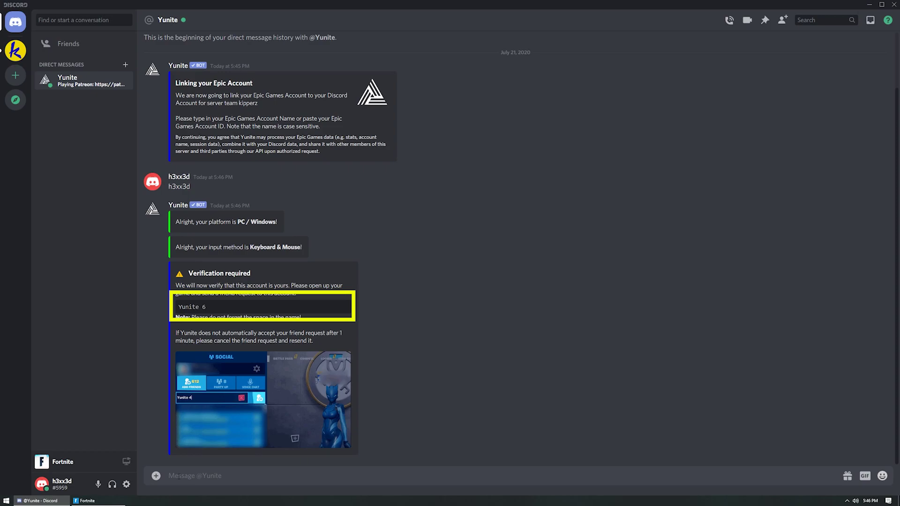
- Send a Fortnite friend request to Yunite 6
left_click(86, 501)
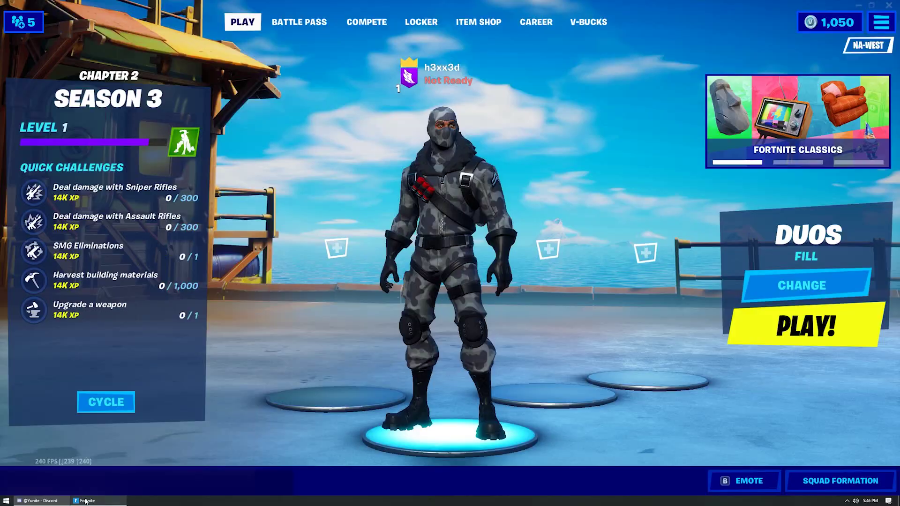
left_click(24, 22)
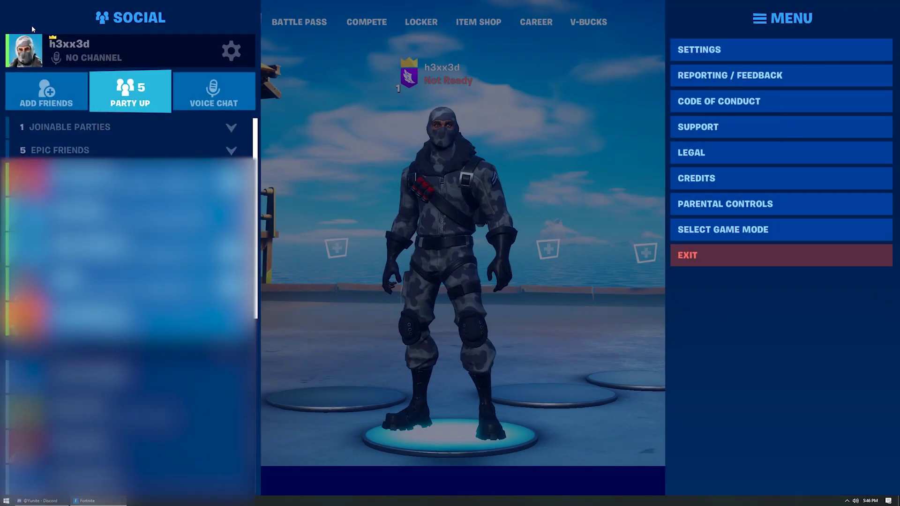
left_click(50, 88)
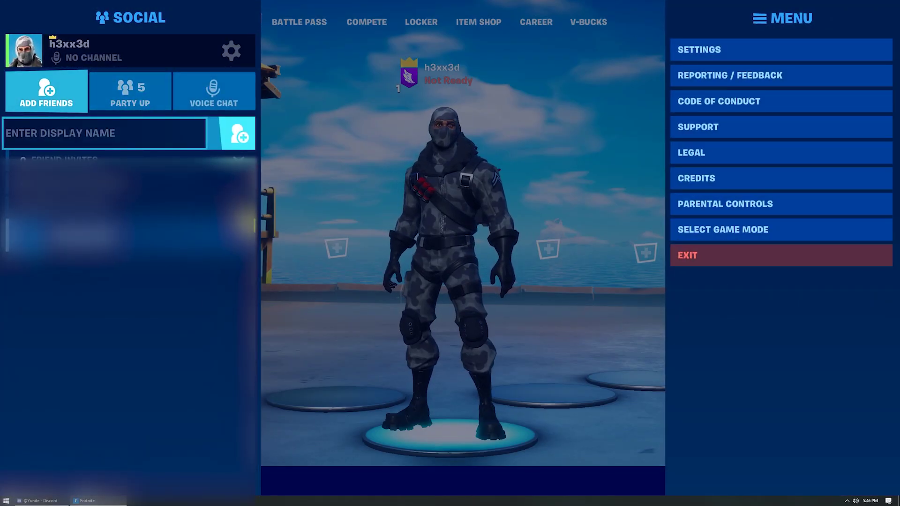
type("Yunite 6")
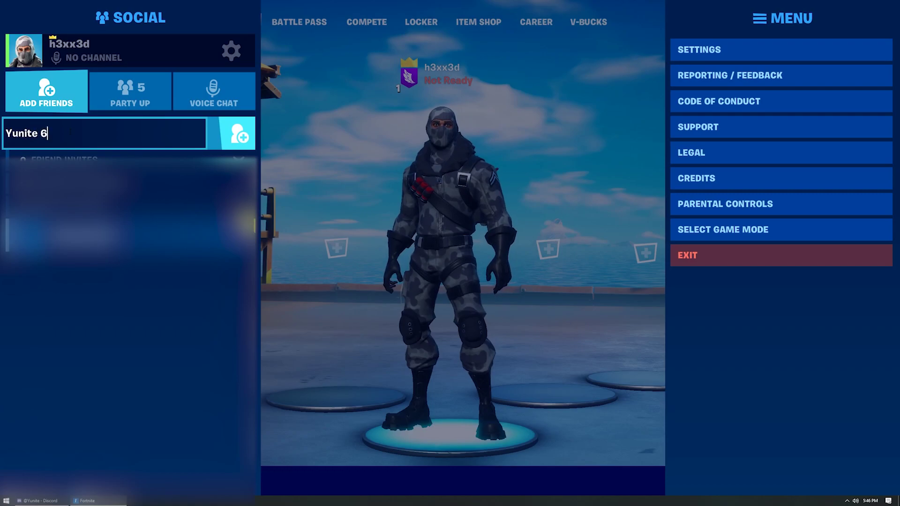
key("Return")
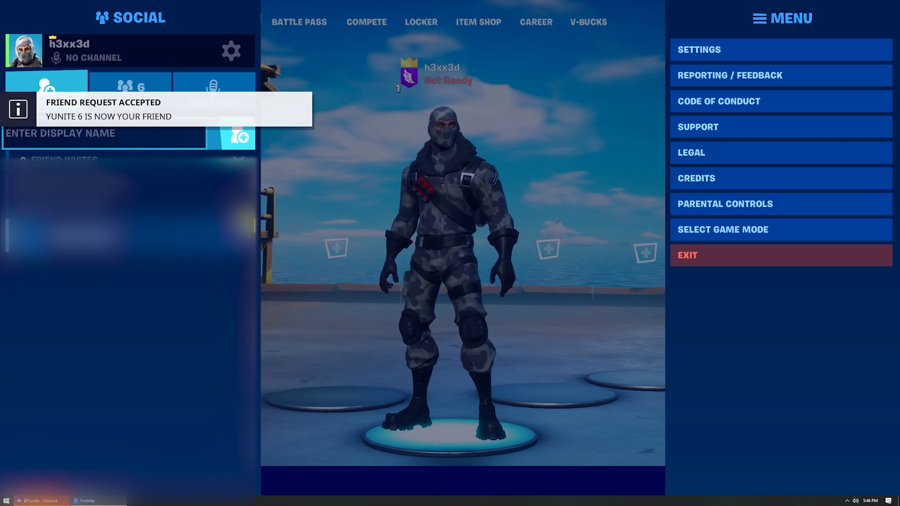
- Look up Yunite 6's friend code and send 8084 to Yunite in Discord
left_click(128, 93)
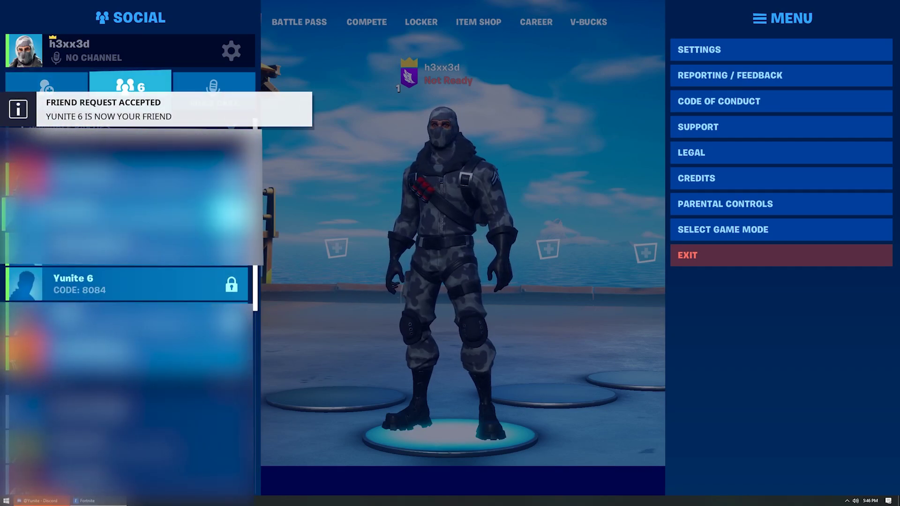
left_click(126, 284)
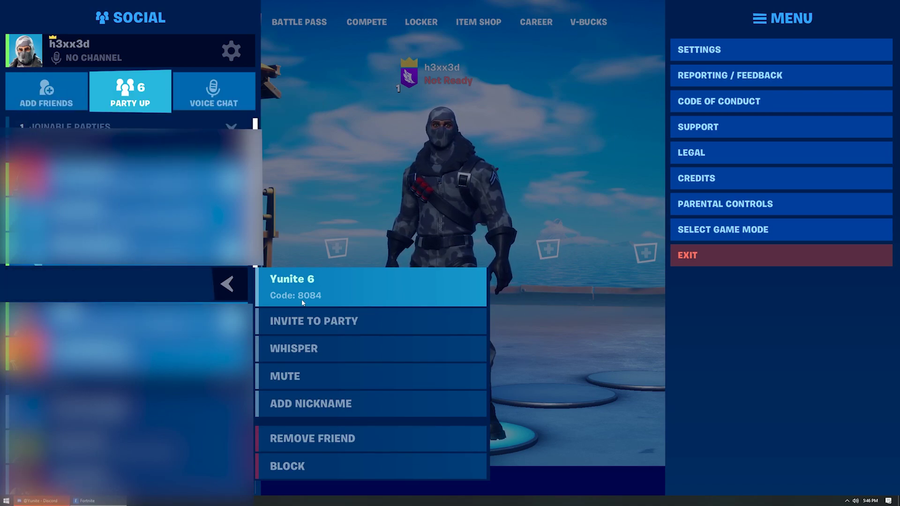
left_click(42, 501)
type("8084")
key("Return")
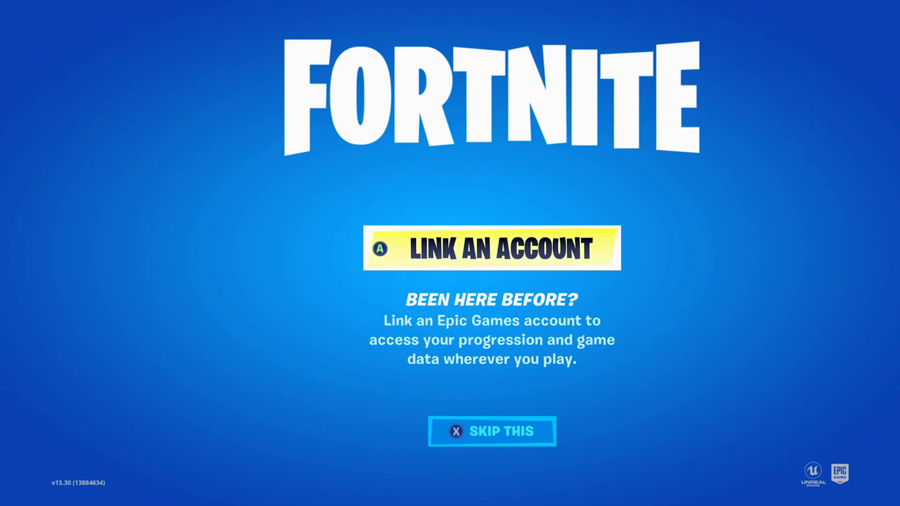
- Choose Skip This, then No Thanks, Play Fortnite on the Link an Account screen
key("x")
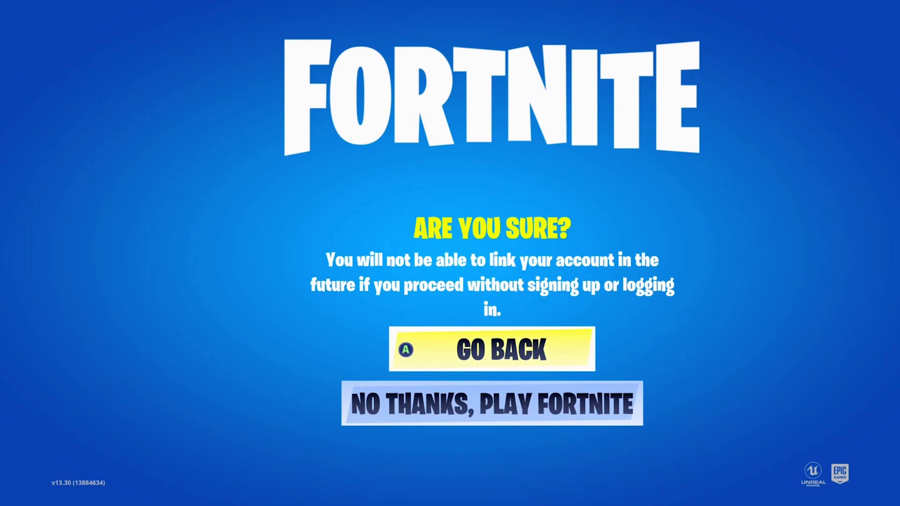
key("Down")
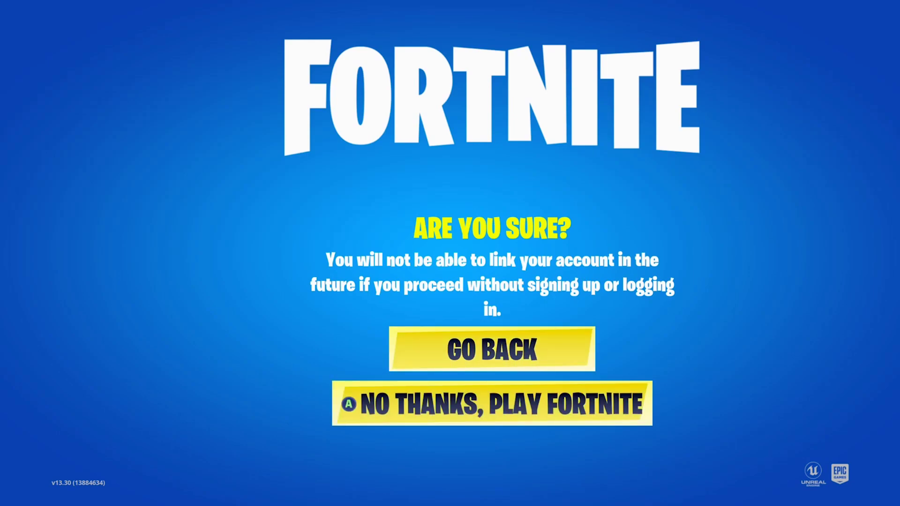
key("Return")
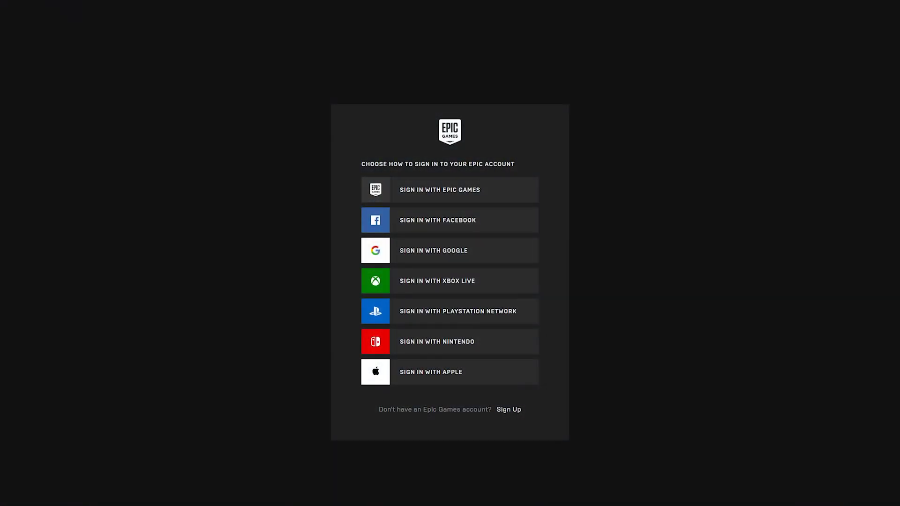
- Sign in with Xbox Live using the Microsoft credentials and approve Epic Games' access
left_click(451, 281)
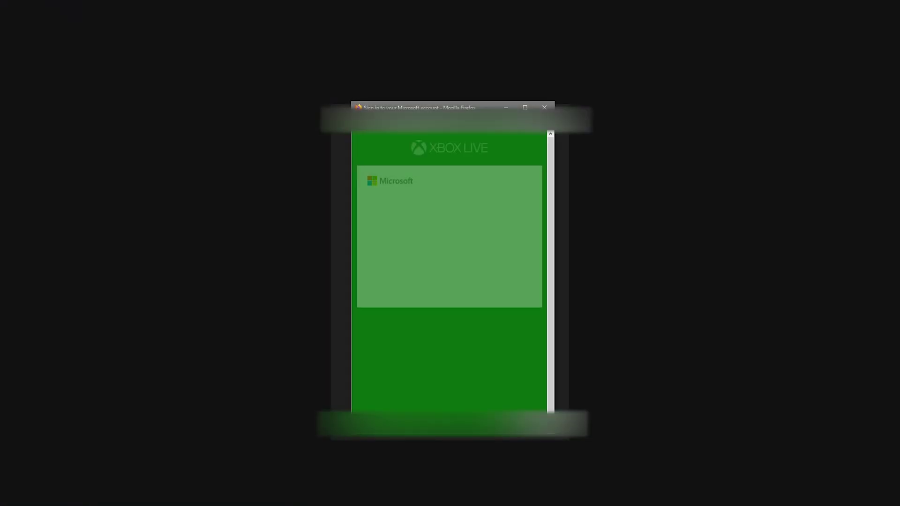
key("Return")
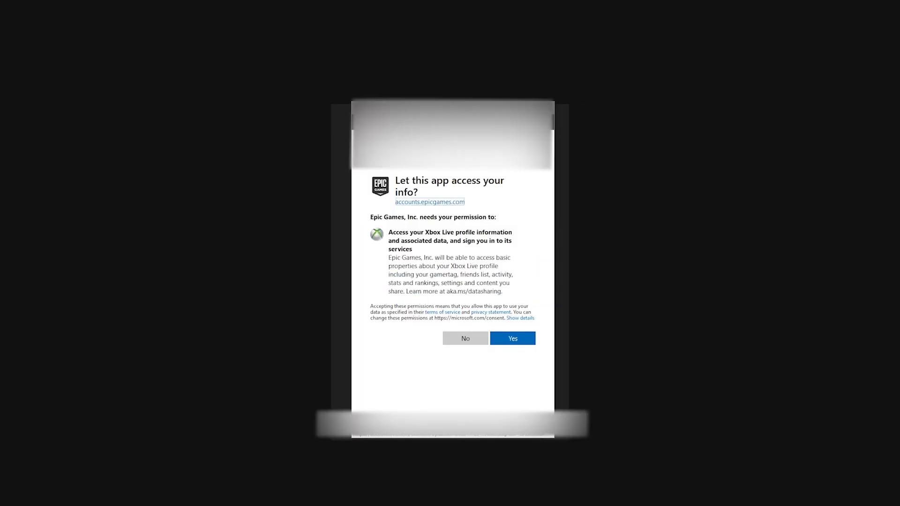
key("Return")
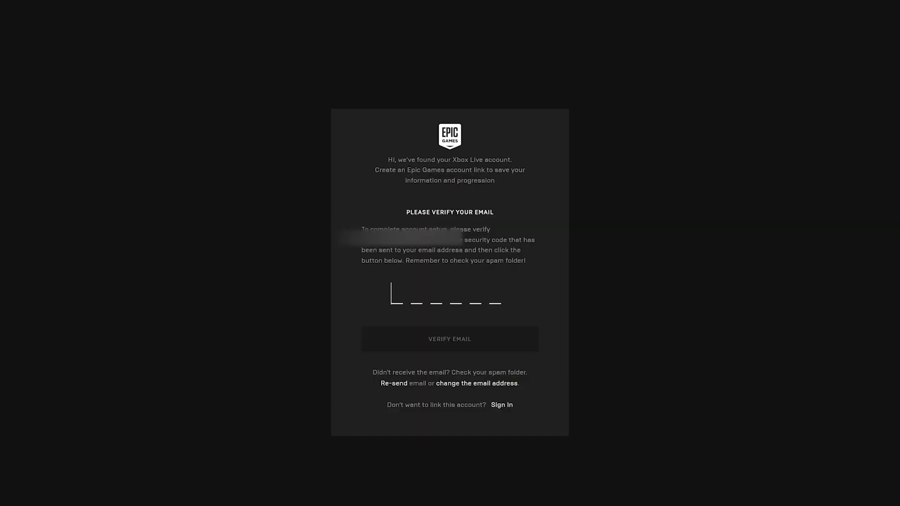